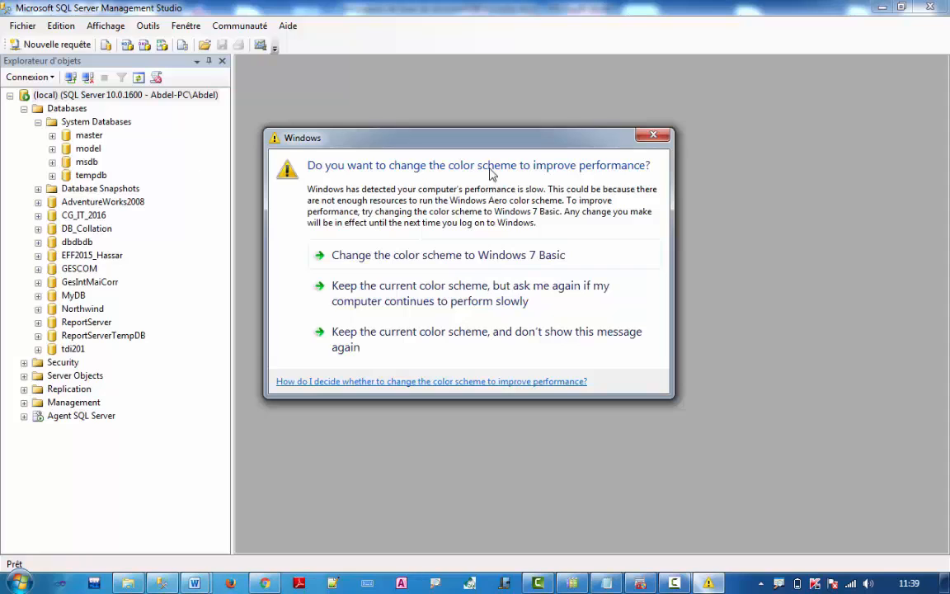
# Drag the Windows colour-scheme prompt to the bottom of the screen to uncover Object Explorer
pyautogui.moveTo(600, 142); pyautogui.dragTo(706, 578)
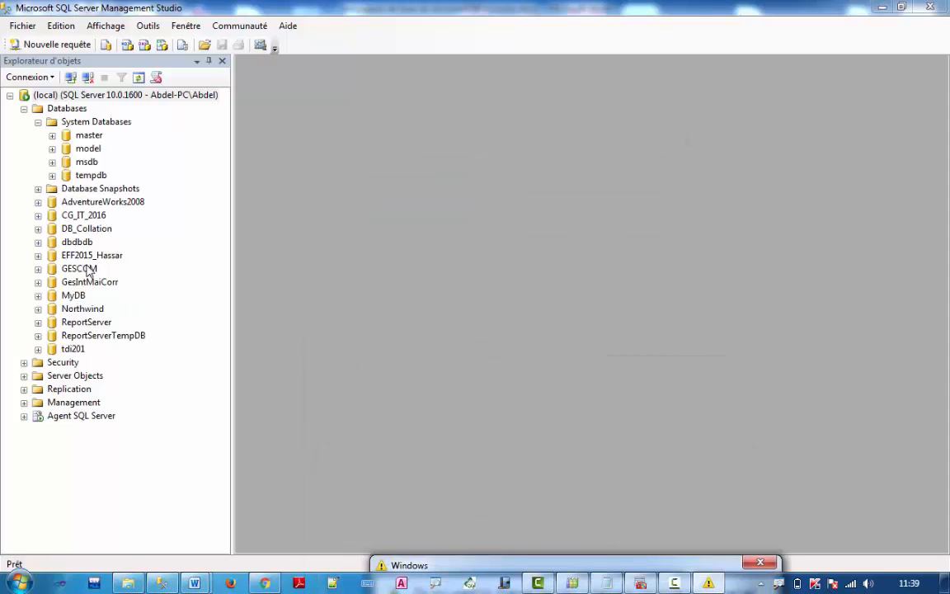
# Check the Word notes on Database Mail alongside the server window
pyautogui.click(83, 162)
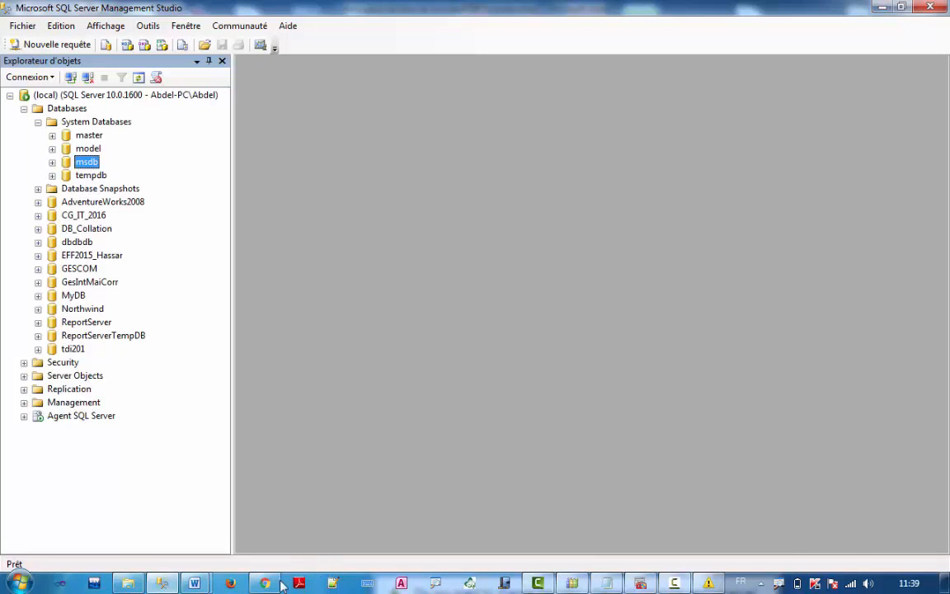
pyautogui.moveTo(191, 584)
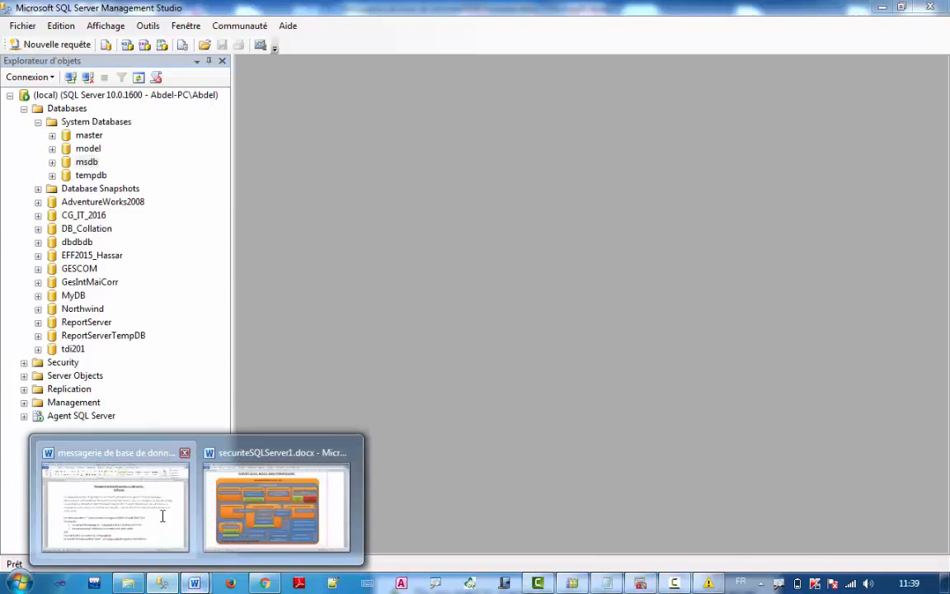
pyautogui.click(149, 474)
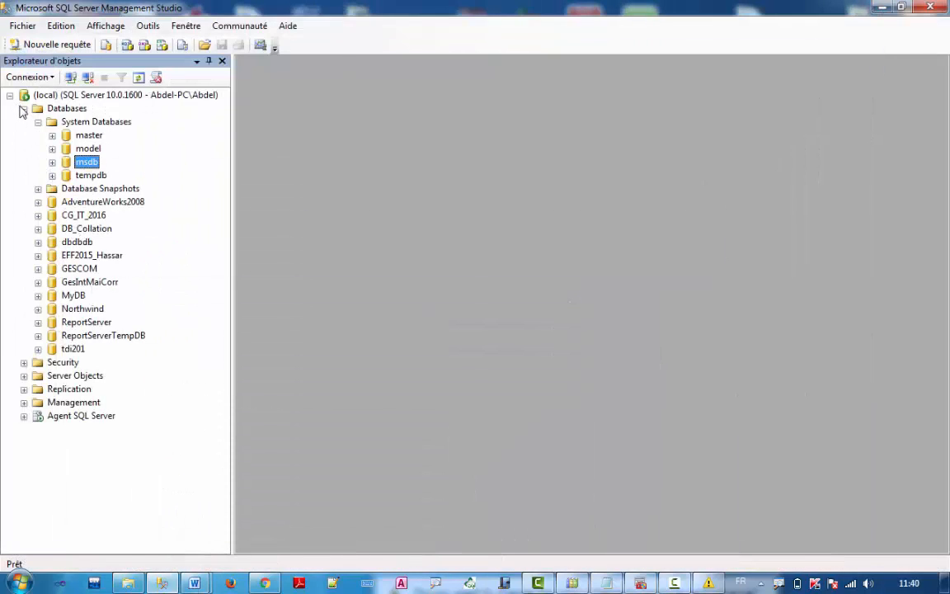
# Collapse Databases, expand Management, and launch Configure Database Mail from Database Mail
pyautogui.click(24, 109)
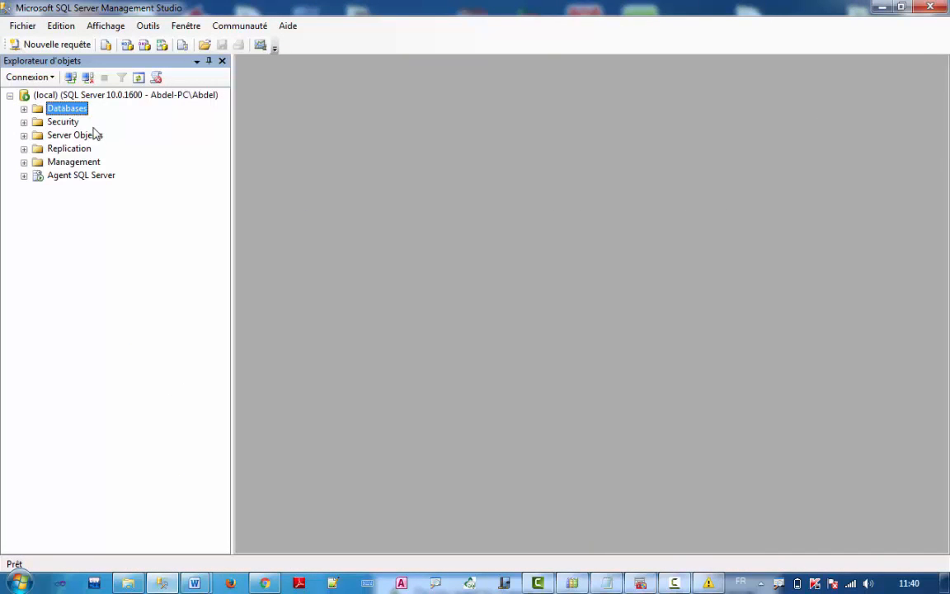
pyautogui.click(24, 162)
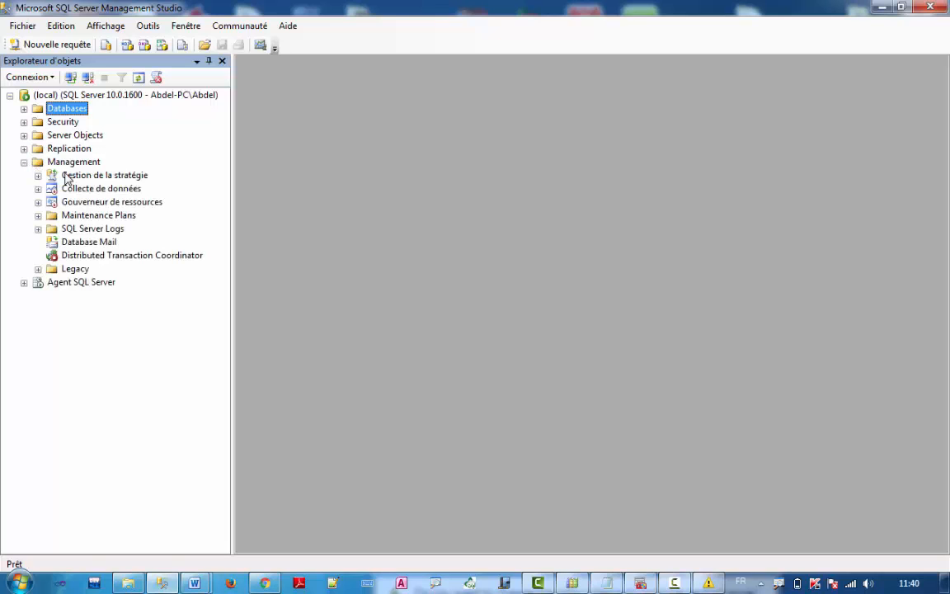
pyautogui.rightClick(76, 249)
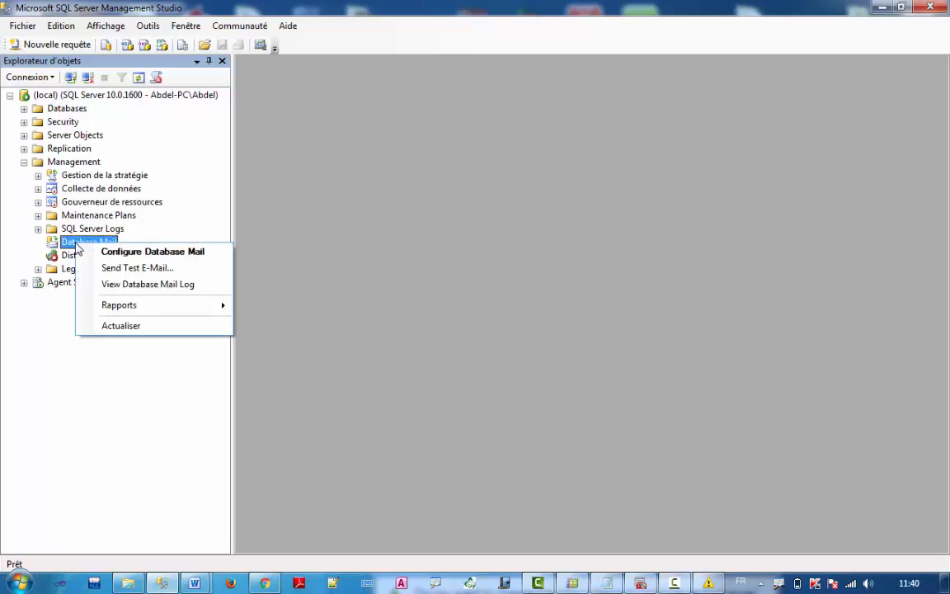
pyautogui.click(52, 245)
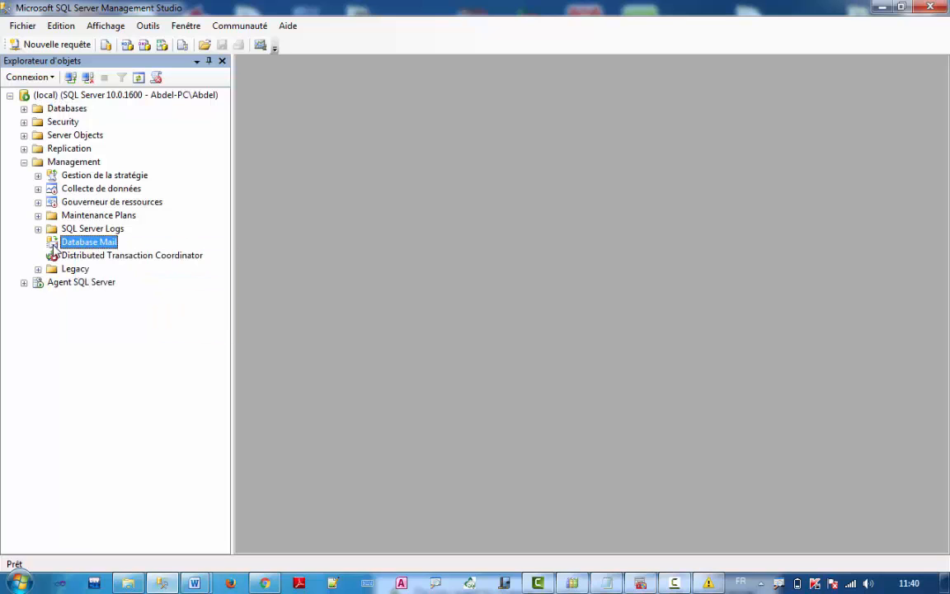
pyautogui.rightClick(100, 246)
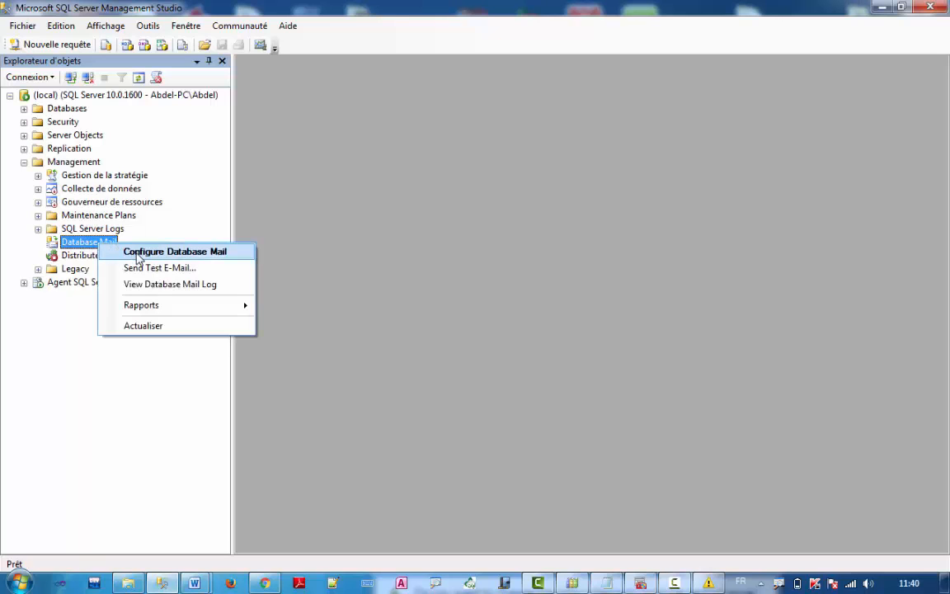
pyautogui.click(138, 253)
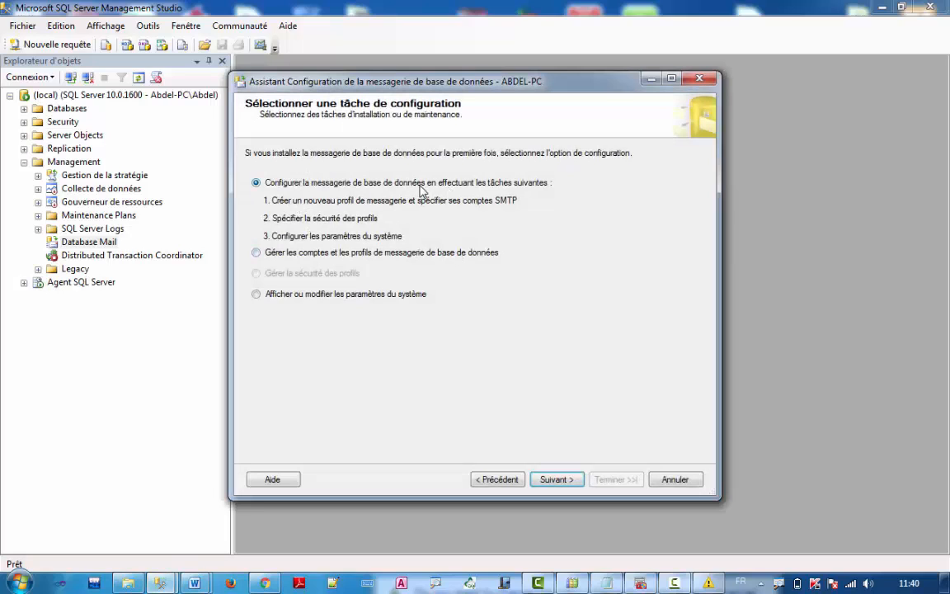
# Pick 'Configurer la messagerie de base de données…' and advance to the Nouveau profil page
pyautogui.click(275, 254)
pyautogui.click(260, 295)
pyautogui.click(266, 186)
pyautogui.click(557, 481)
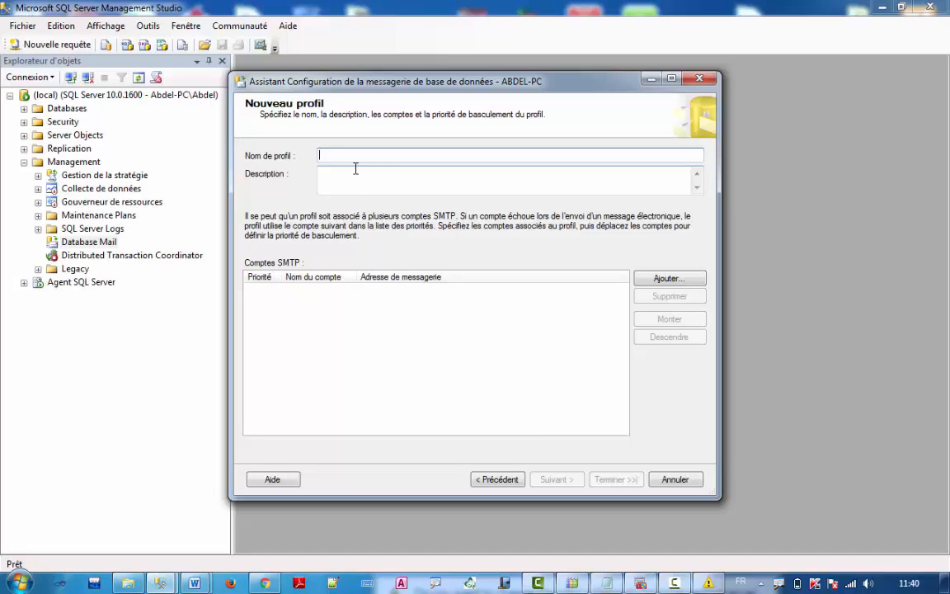
# Enter the profile name and a description 'Notification email du' followed by the PC name
pyautogui.write('Abdelkader')
pyautogui.click(355, 169)
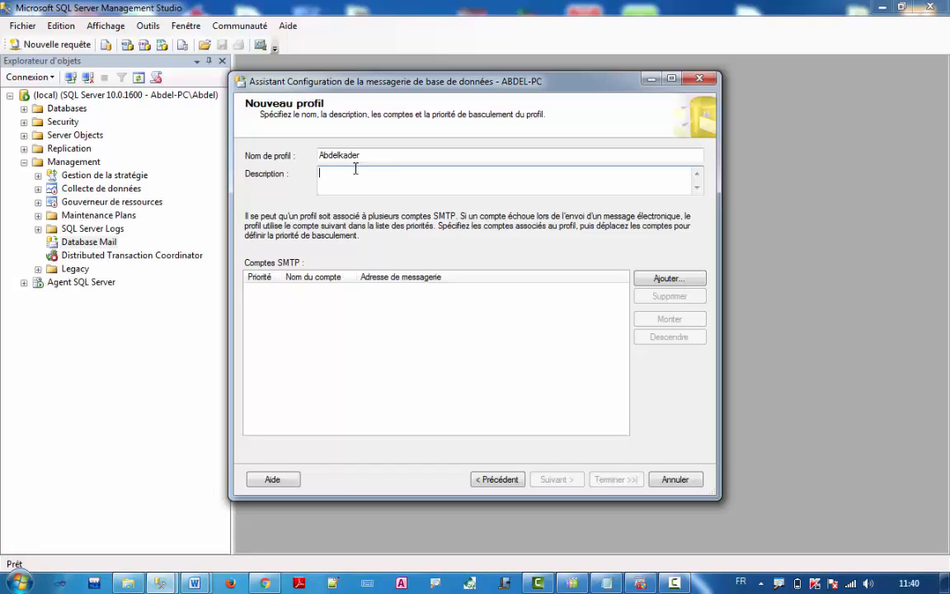
pyautogui.write('Notification email du')
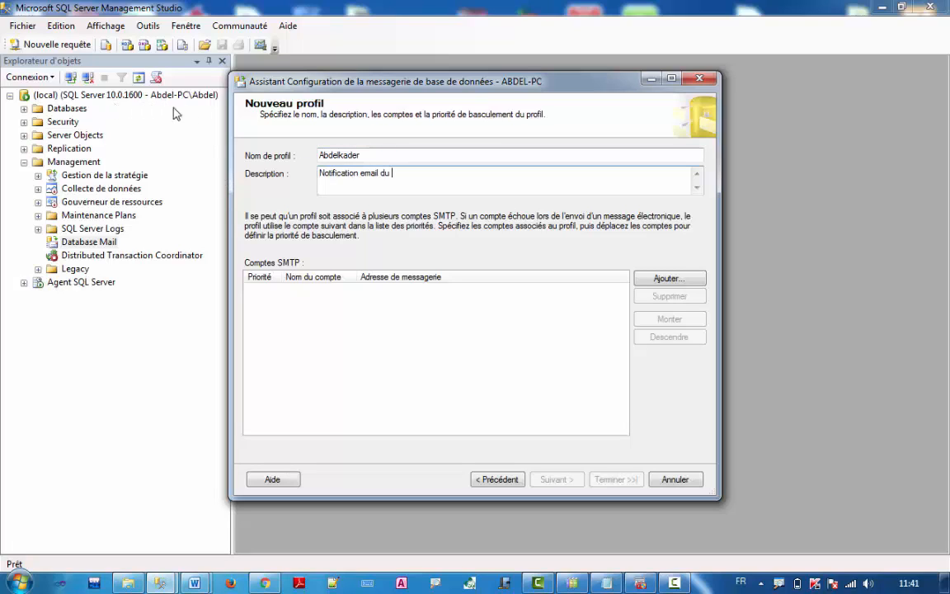
pyautogui.write('Abde')
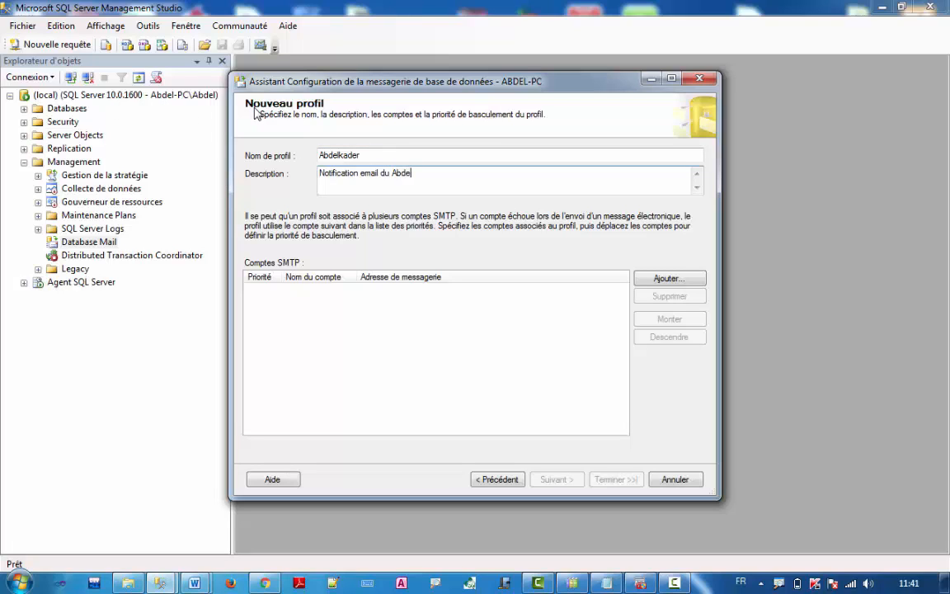
pyautogui.write('l-PC')
# Add a new SMTP account with its account name, description, Gmail address and display name
pyautogui.click(669, 278)
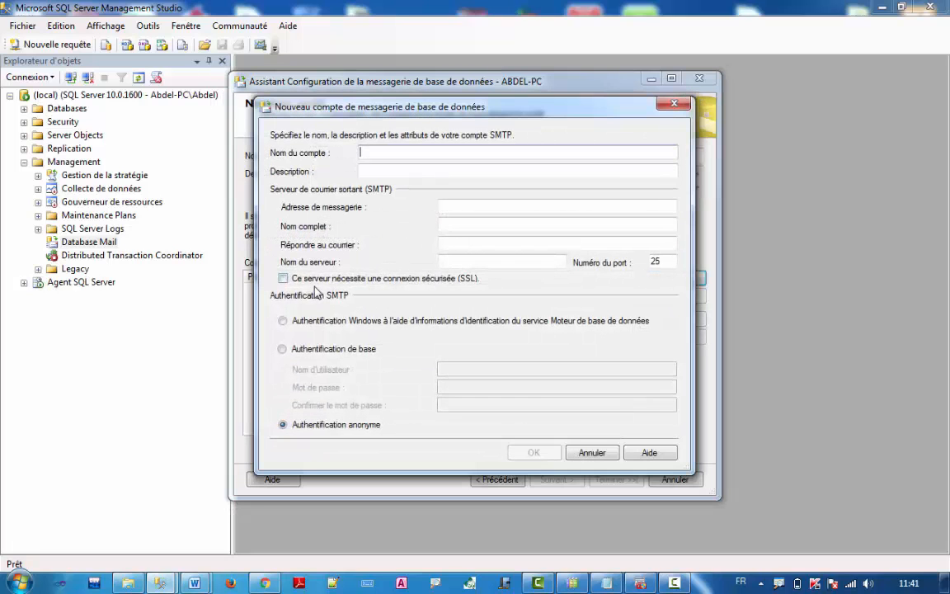
pyautogui.moveTo(305, 100); pyautogui.dragTo(480, 172)
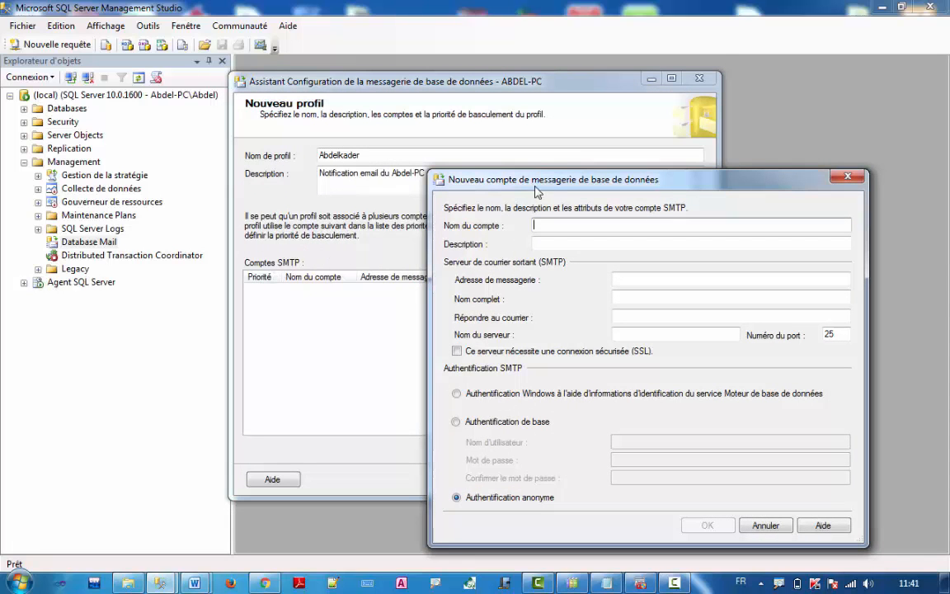
pyautogui.moveTo(535, 189); pyautogui.dragTo(468, 155)
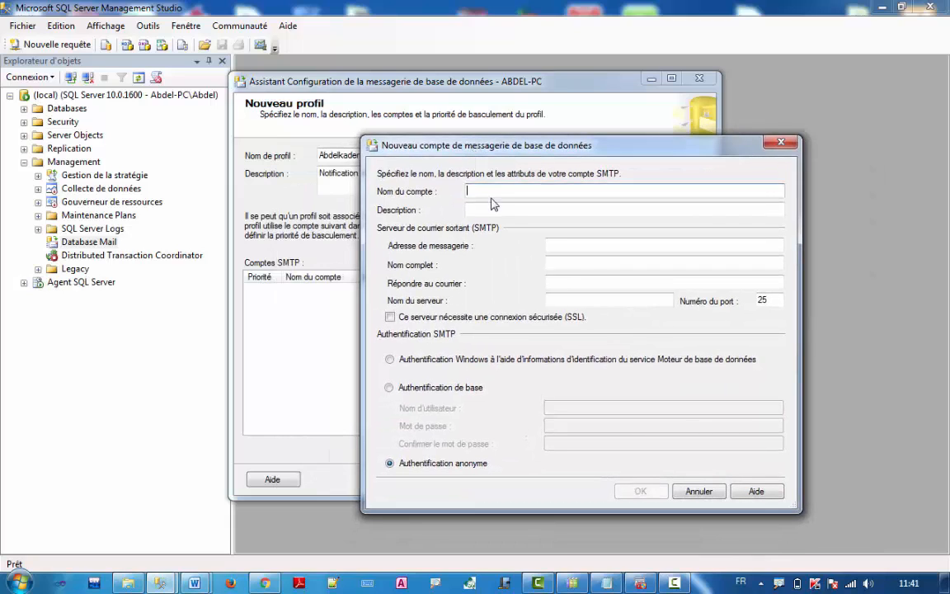
pyautogui.write('Abdel')
pyautogui.press('Tab')
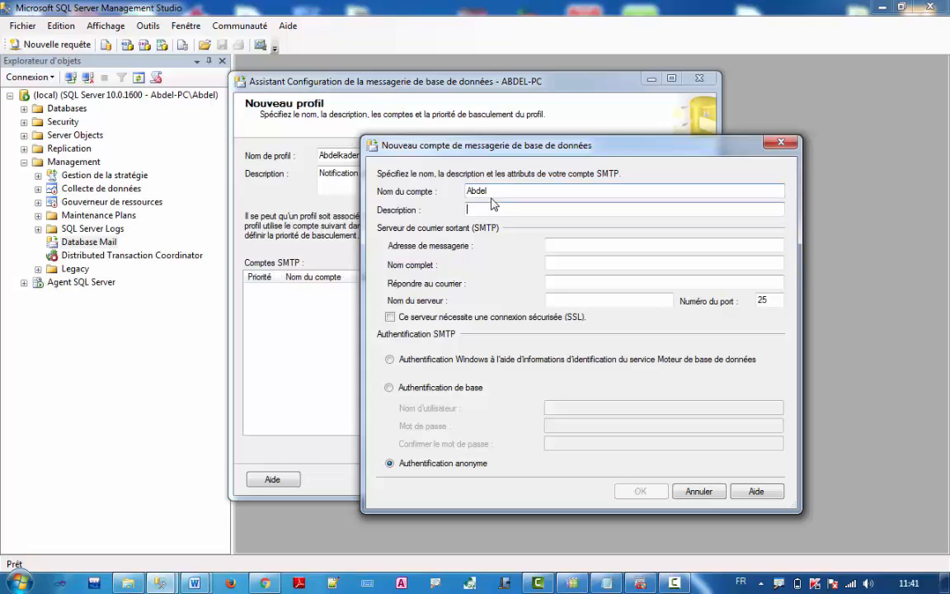
pyautogui.write('Abdel')
pyautogui.press('Tab')
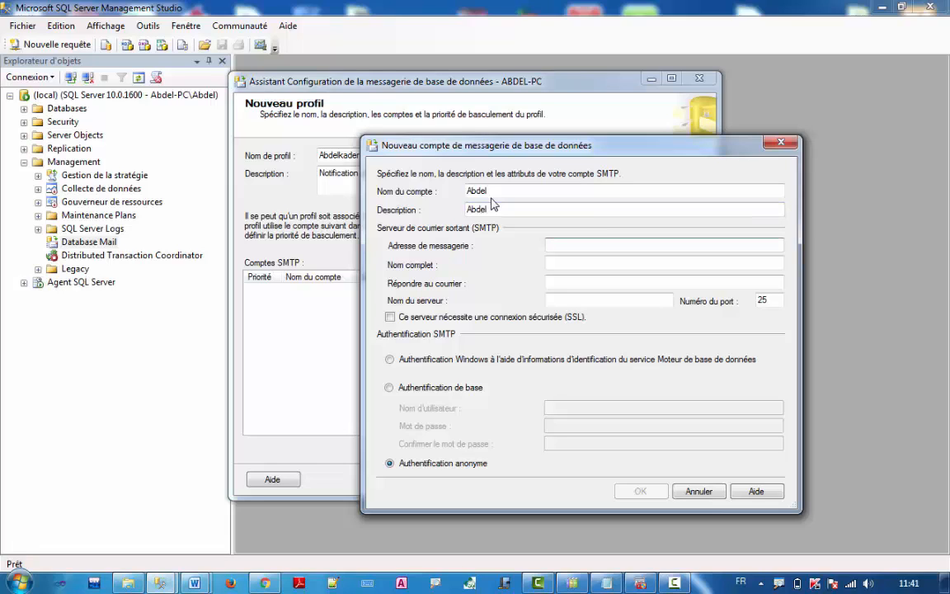
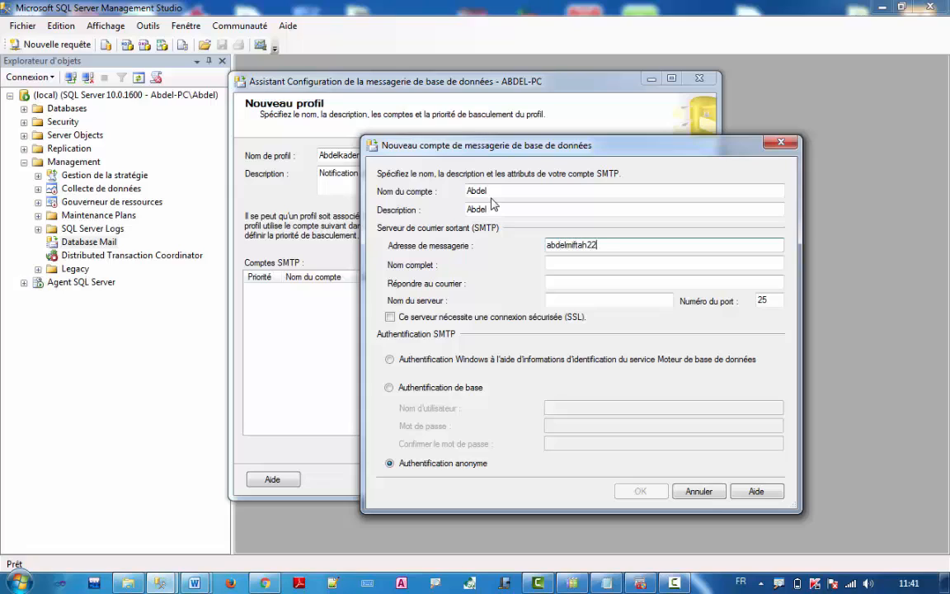
pyautogui.press('Tab')
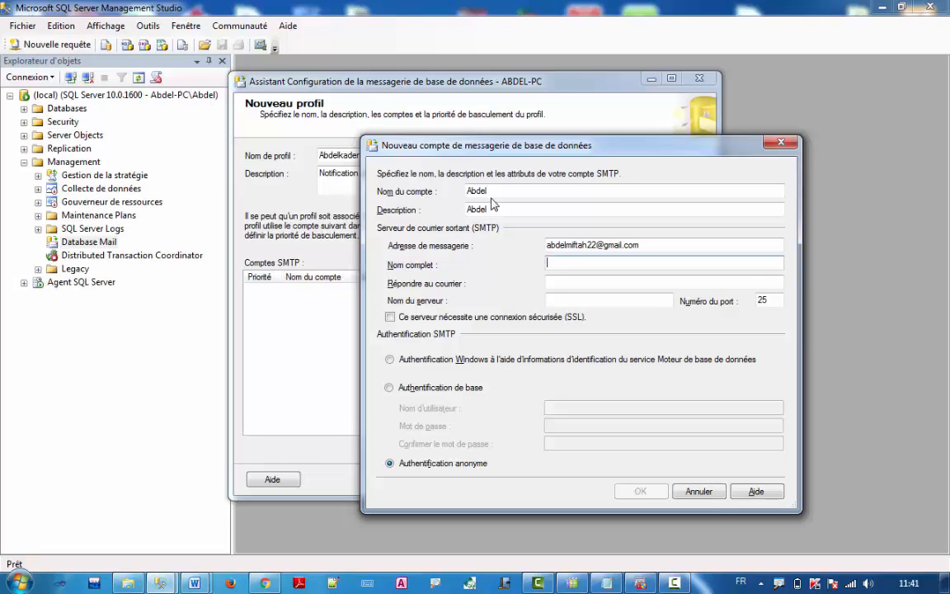
pyautogui.write('Abde')
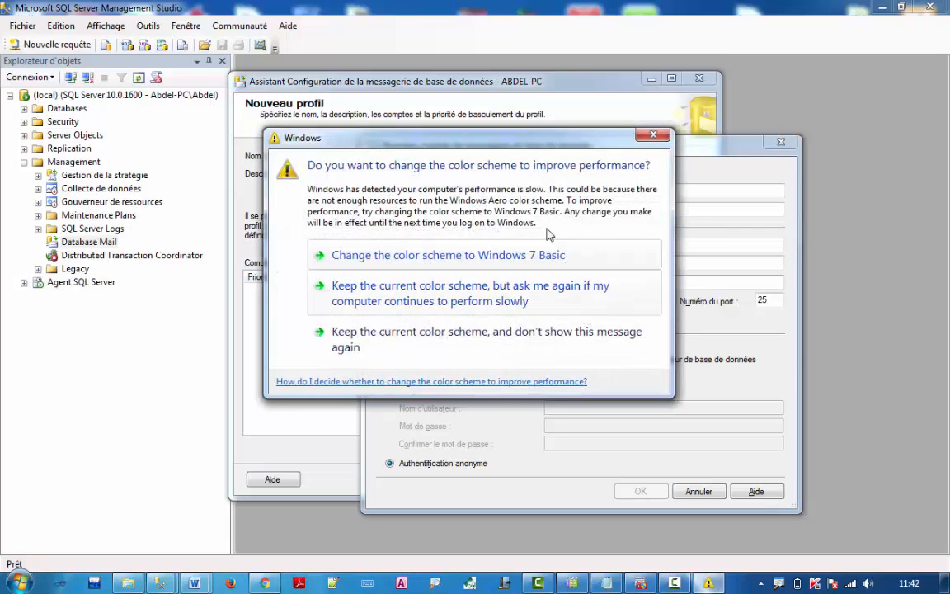
# Copy the account's Gmail address into the reply-to address field
pyautogui.moveTo(587, 140); pyautogui.dragTo(464, 553)
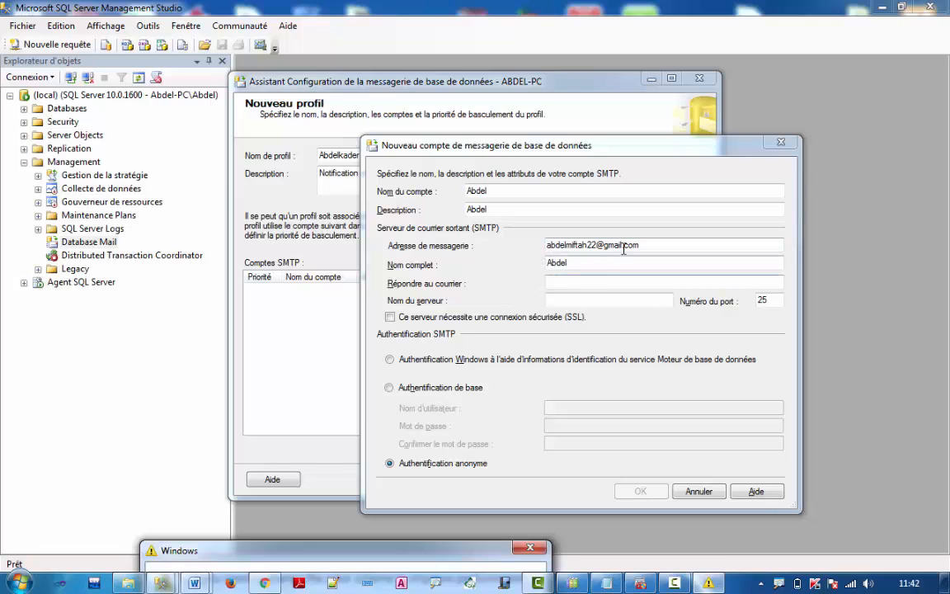
pyautogui.moveTo(642, 245); pyautogui.dragTo(522, 255)
pyautogui.hotkey('ctrl', 'c')
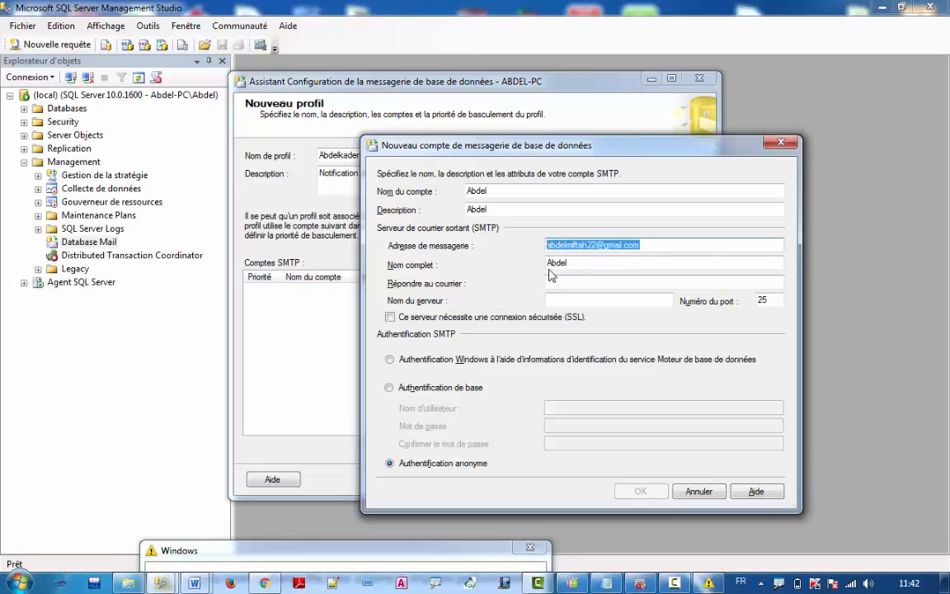
pyautogui.click(609, 282)
pyautogui.hotkey('ctrl', 'v')
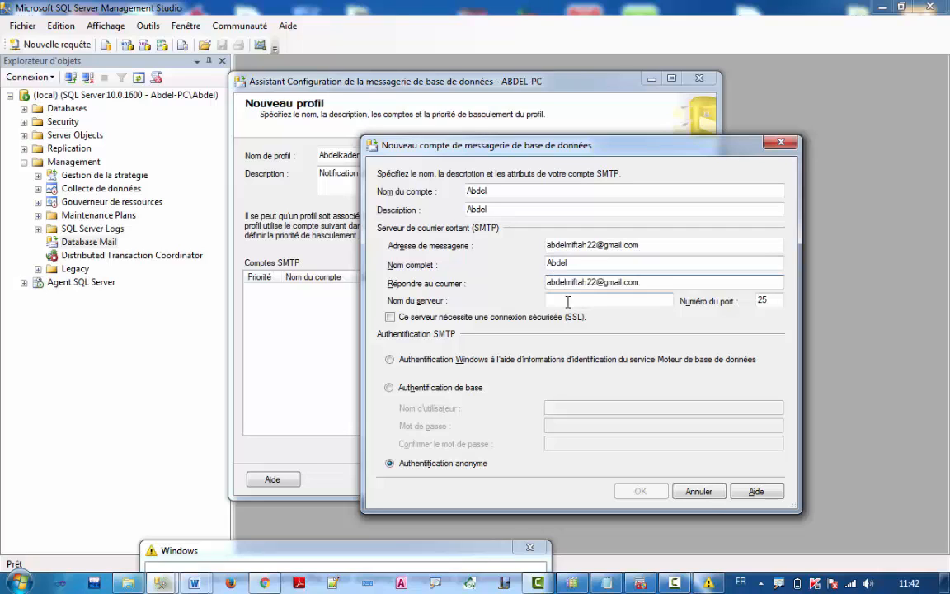
# Set the server name to smtp.gmail.com and begin entering the port number
pyautogui.click(569, 298)
pyautogui.write('a')
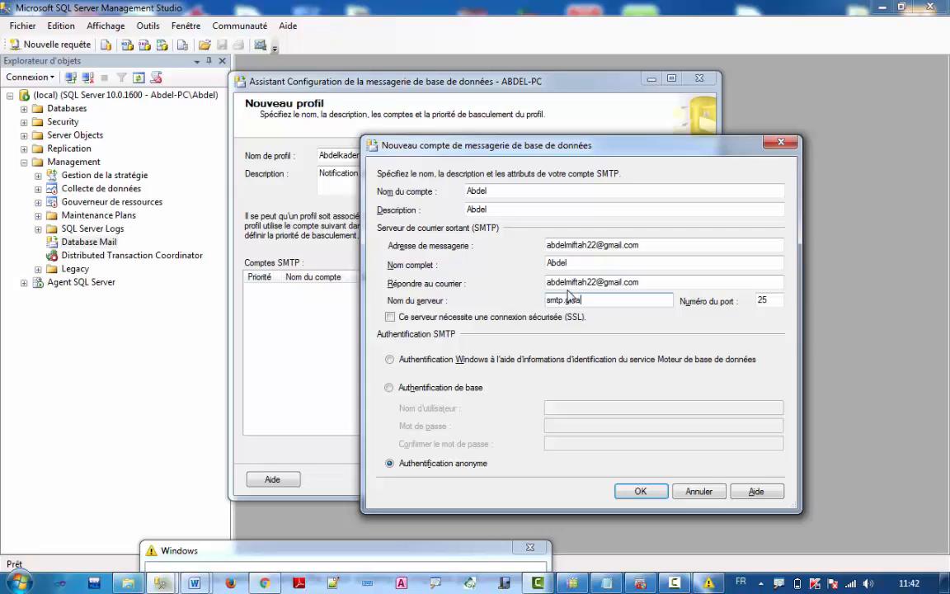
pyautogui.write('mtp.gmail.com')
pyautogui.press('Tab')
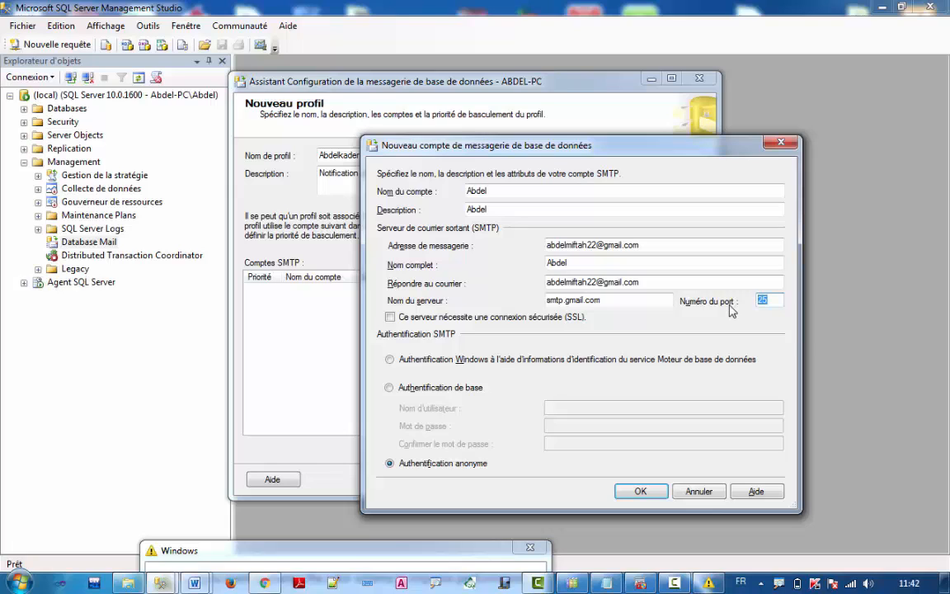
pyautogui.write('5')
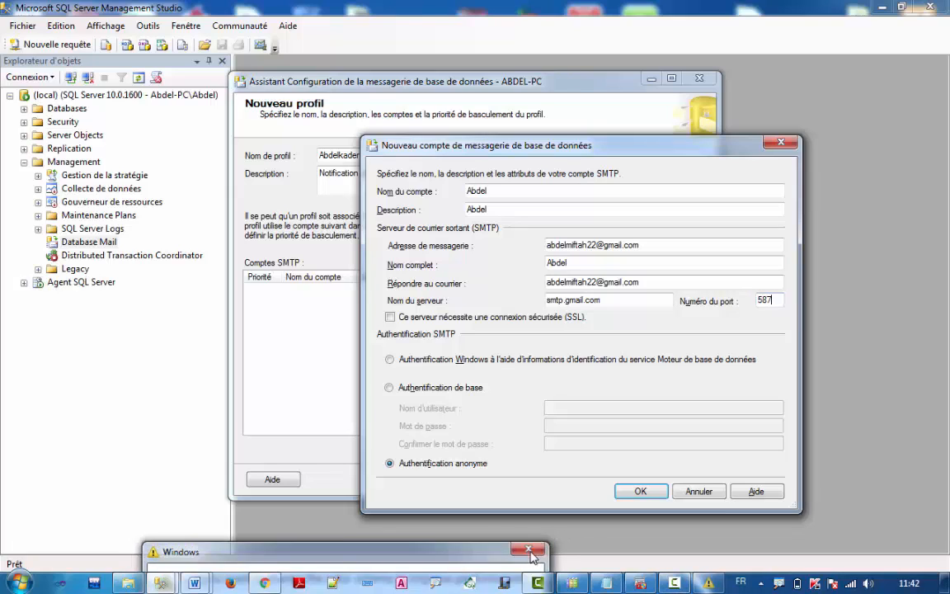
# Look up the SMTP port 587 in the Word notes
pyautogui.click(195, 584)
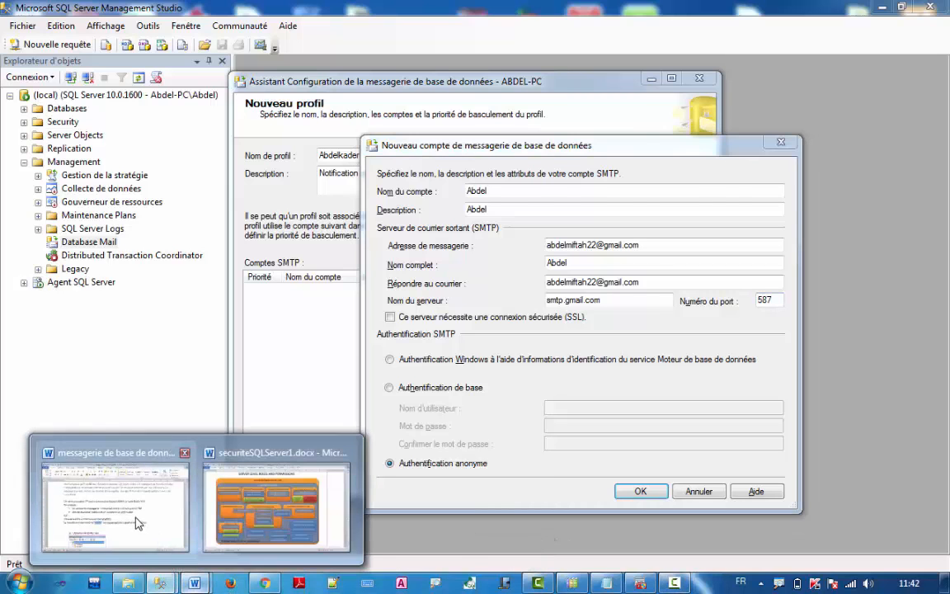
pyautogui.click(116, 495)
pyautogui.doubleClick(361, 383)
pyautogui.scroll(-1, 480, 469)
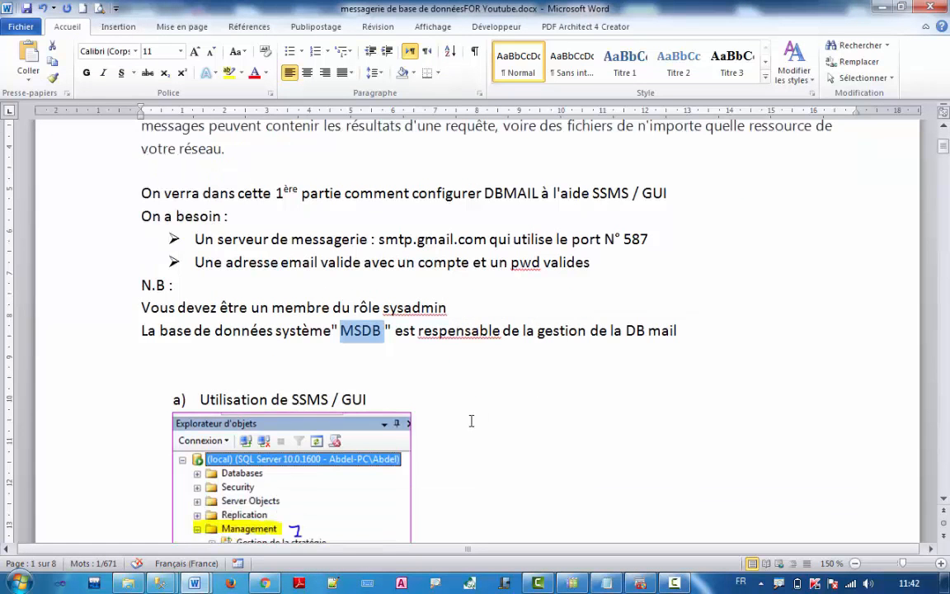
pyautogui.doubleClick(637, 241)
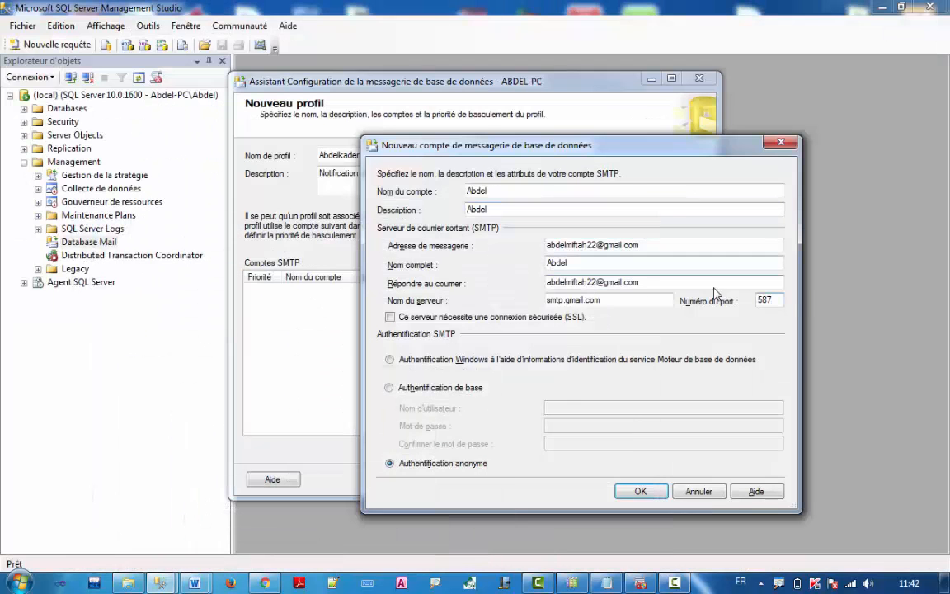
# Confirm port 587, require an SSL connection, and select Authentification de base
pyautogui.doubleClick(763, 300)
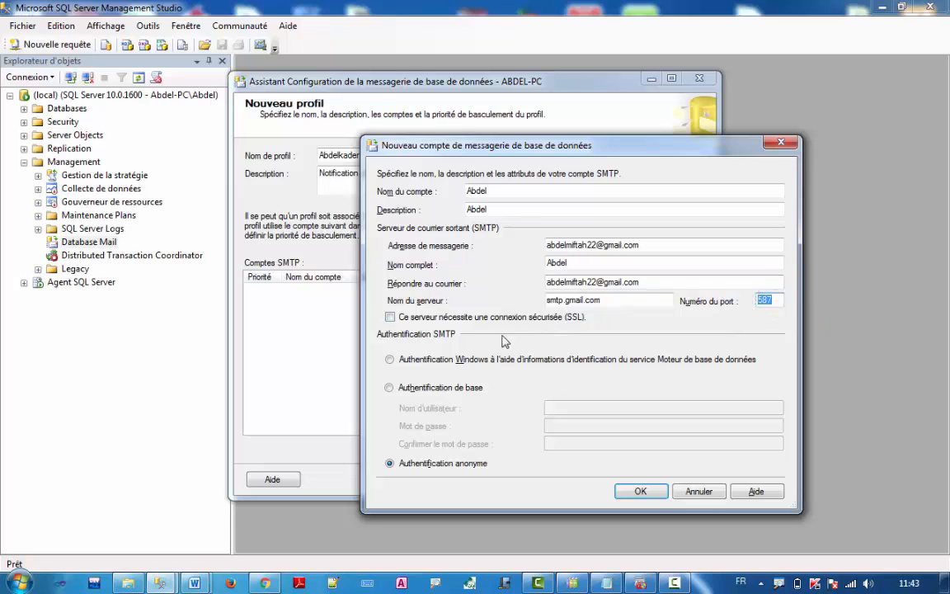
pyautogui.click(394, 317)
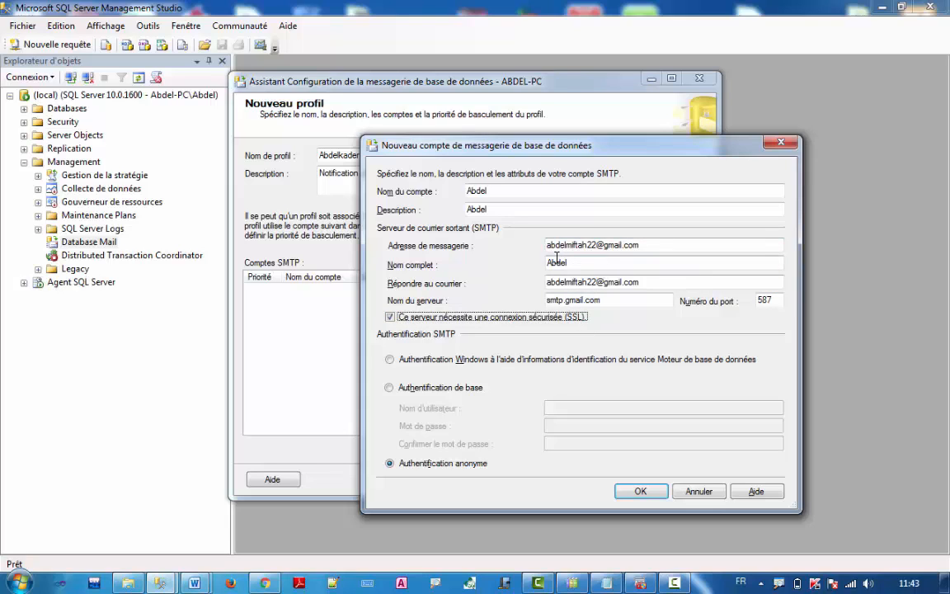
pyautogui.click(415, 389)
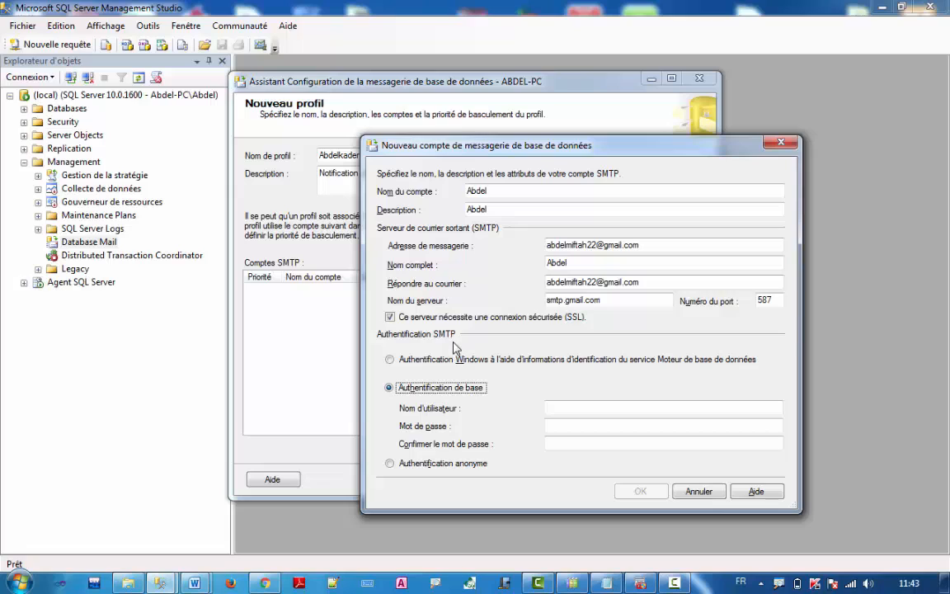
# Paste the Gmail address as user name and fill in the password and confirmation
pyautogui.click(572, 407)
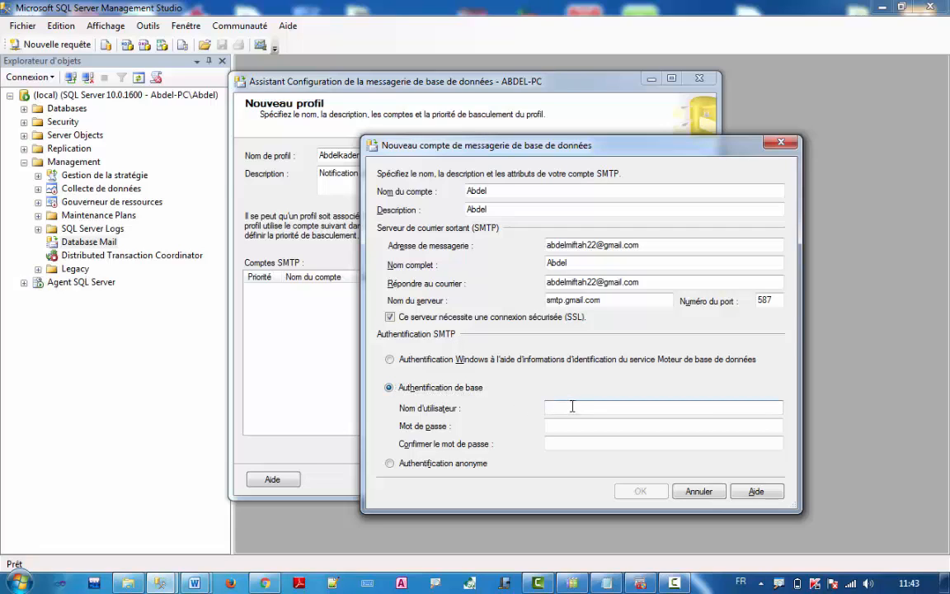
pyautogui.moveTo(642, 245); pyautogui.dragTo(483, 245)
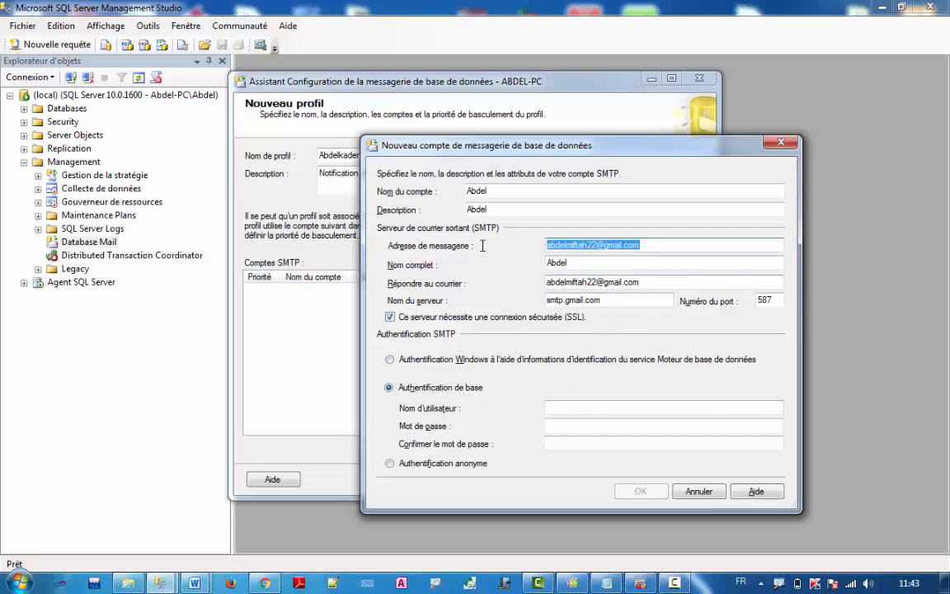
pyautogui.click(558, 407)
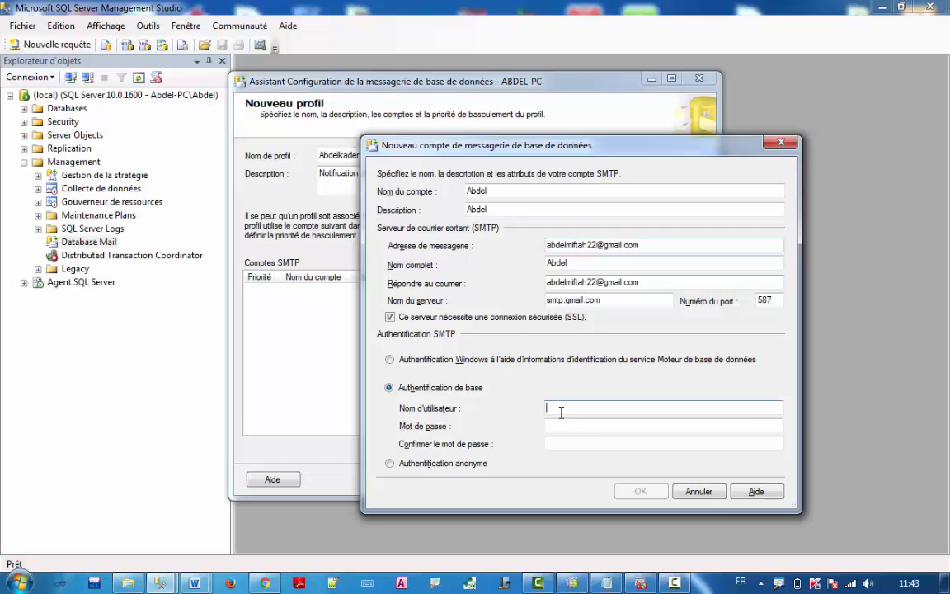
pyautogui.hotkey('ctrl', 'v')
pyautogui.click(563, 424)
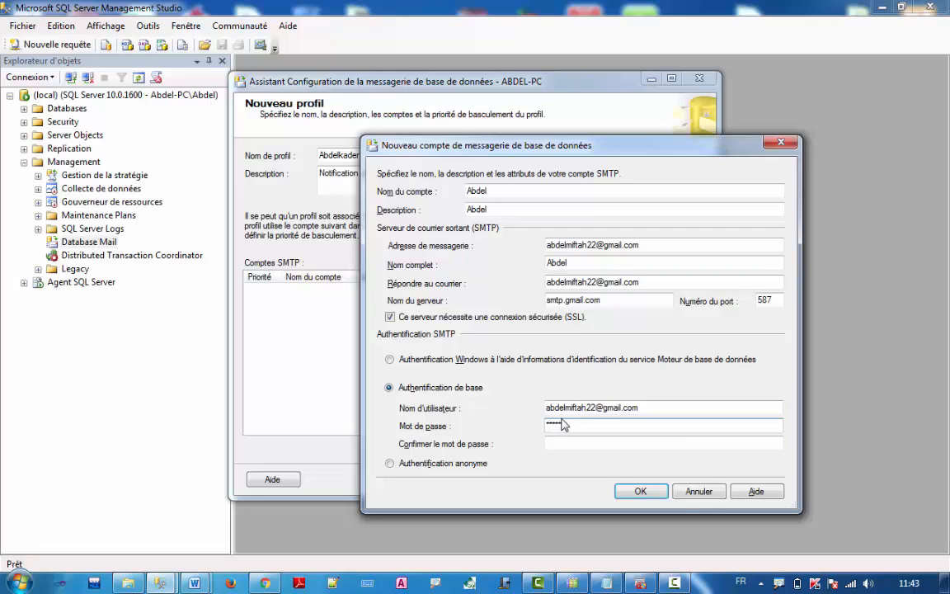
pyautogui.press('Tab')
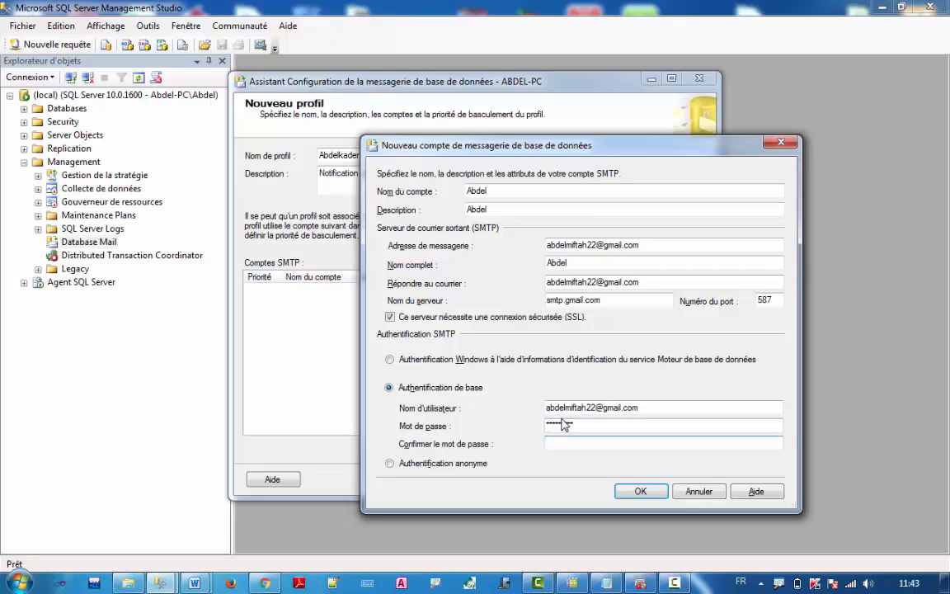
pyautogui.write('**')
# After the password mismatch error, retype the password and its confirmation
pyautogui.click(659, 490)
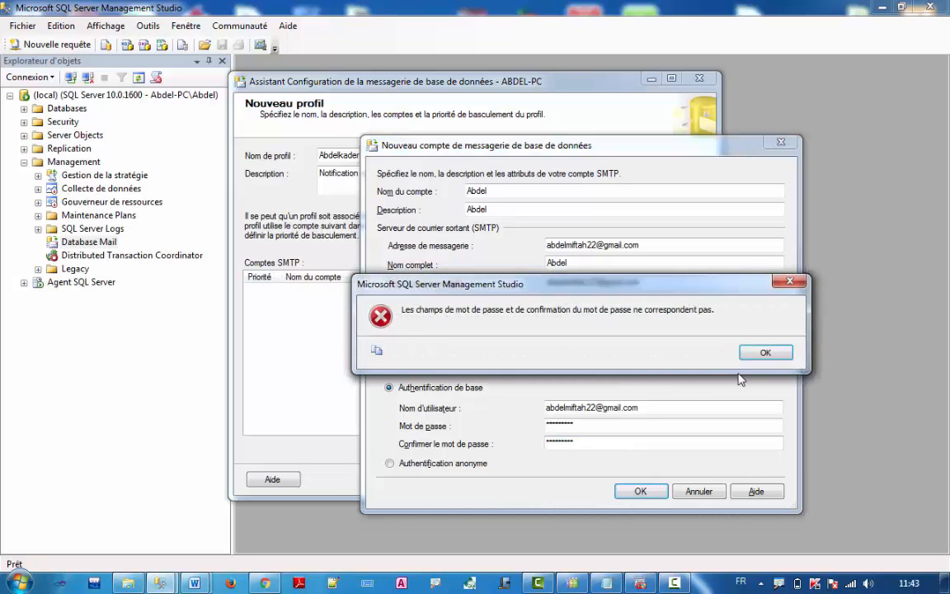
pyautogui.click(756, 351)
pyautogui.doubleClick(596, 431)
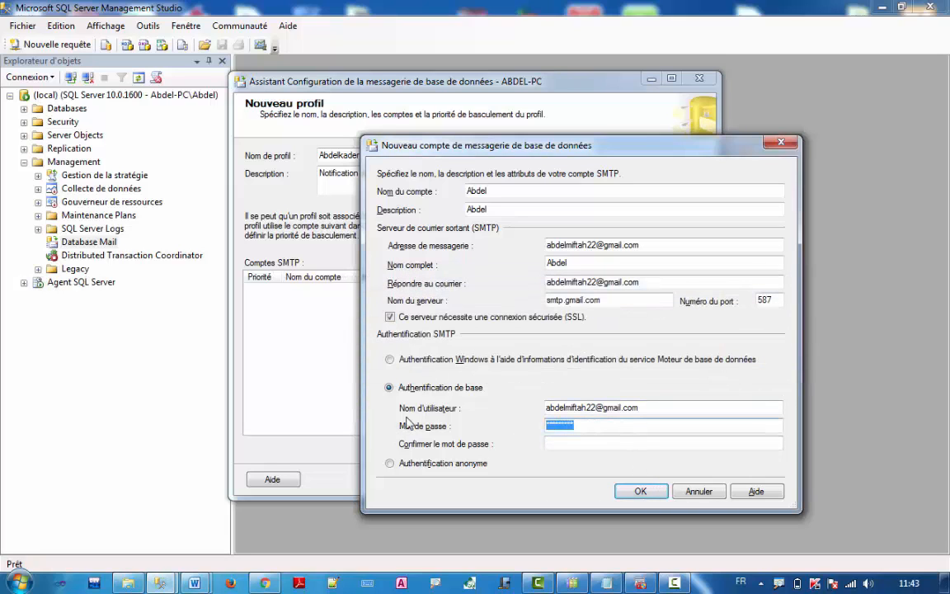
pyautogui.write('****')
pyautogui.press('Tab')
pyautogui.write('****')
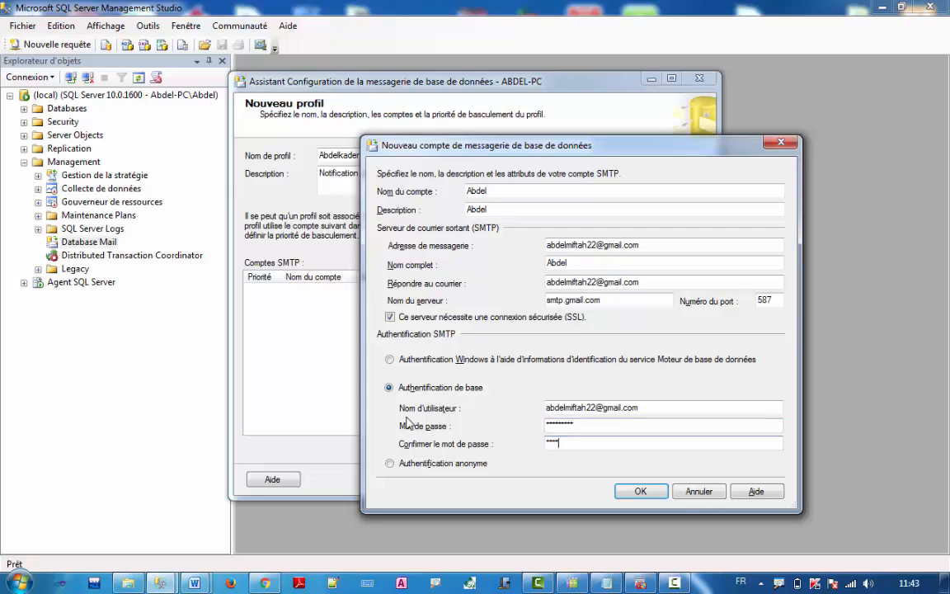
pyautogui.write('*')
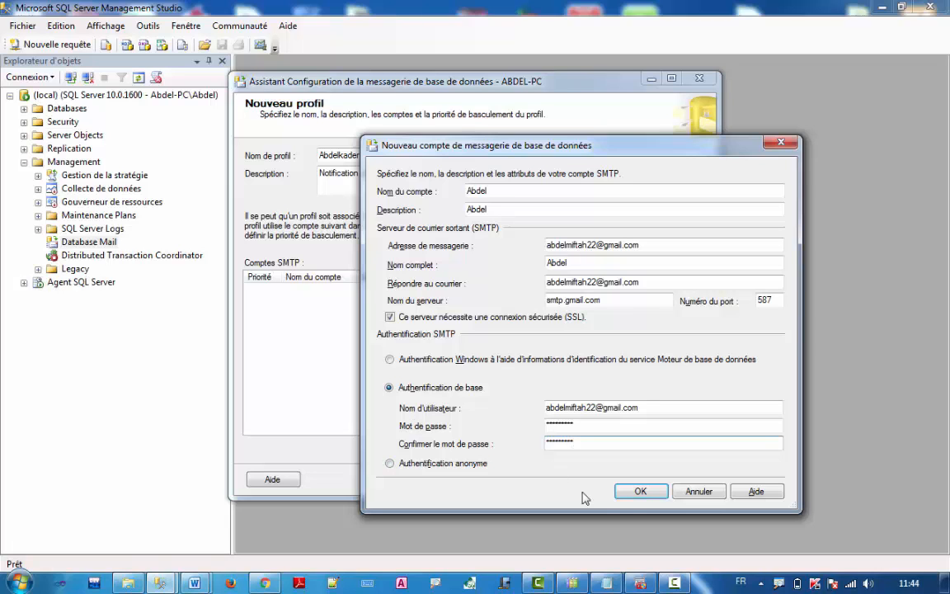
# Save the Nouveau compte de messagerie dialog so the account appears at priority 1
pyautogui.click(637, 493)
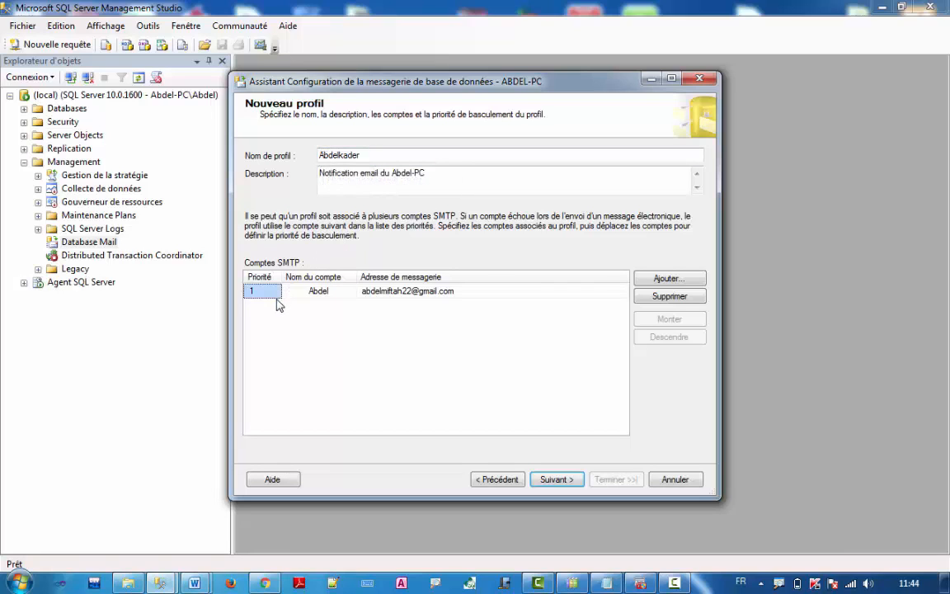
# Mark the profile Public, set Profil par défaut to Oui, and advance to system parameters
pyautogui.click(557, 480)
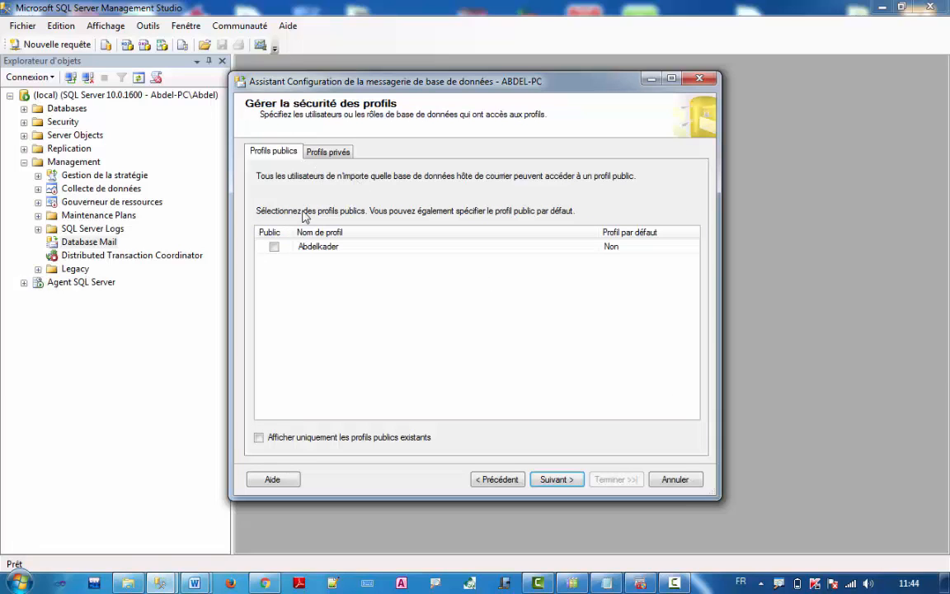
pyautogui.click(274, 246)
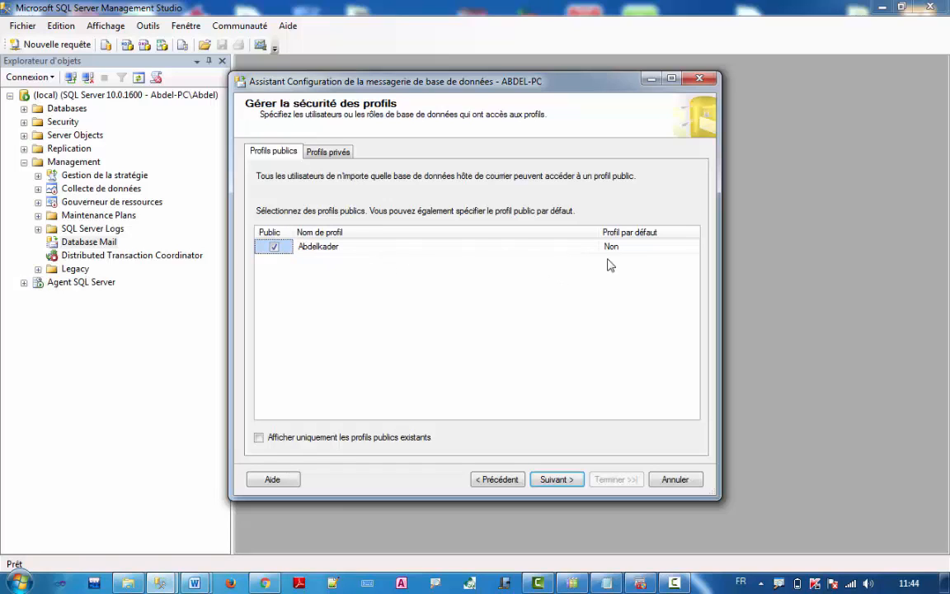
pyautogui.click(679, 248)
pyautogui.click(694, 249)
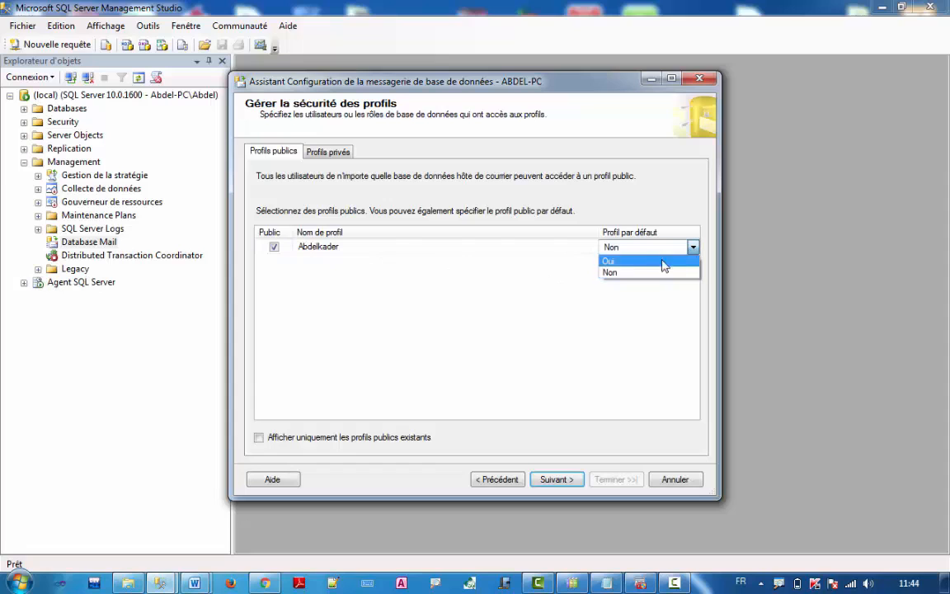
pyautogui.click(660, 262)
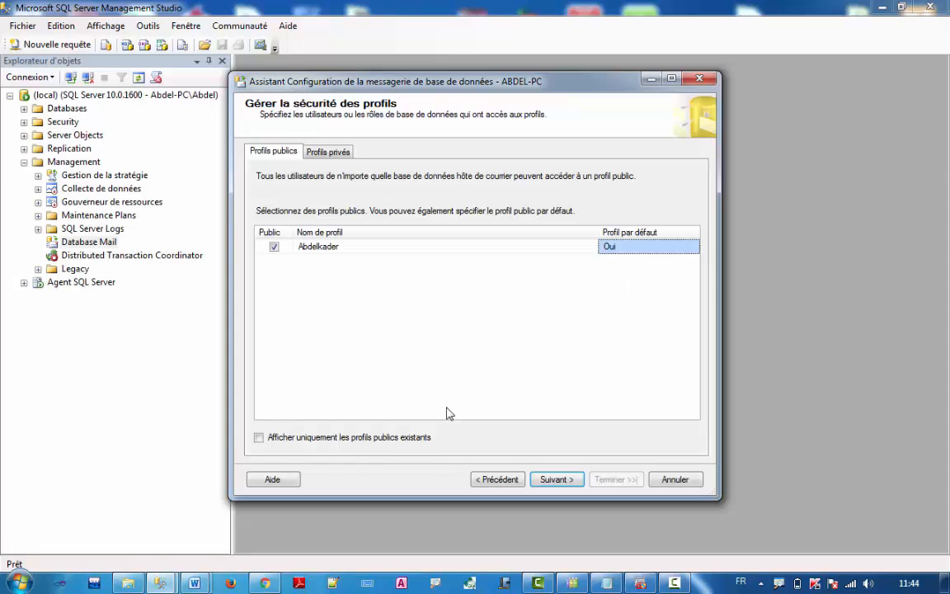
pyautogui.click(549, 482)
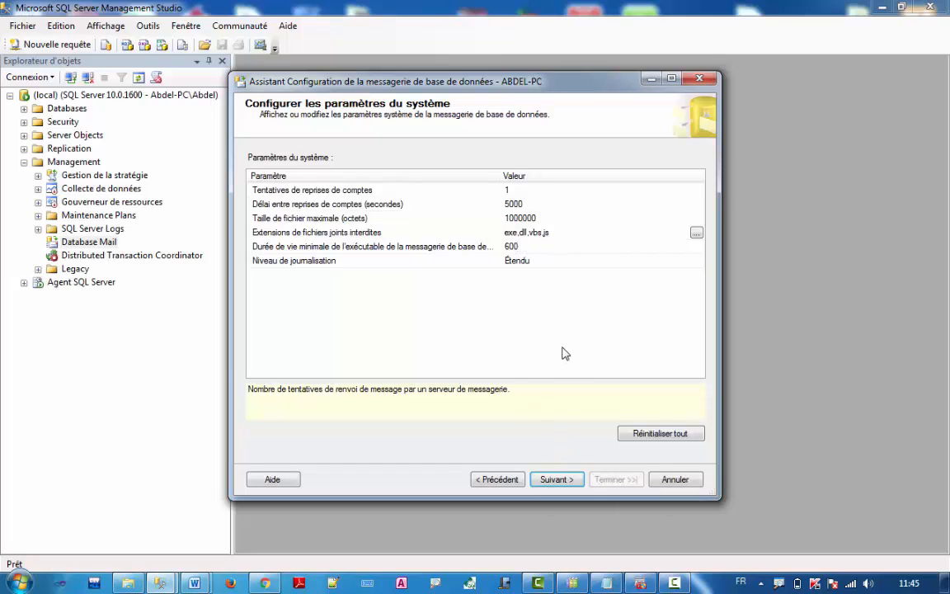
# Pass the summary page and run the configuration with Terminer
pyautogui.click(567, 482)
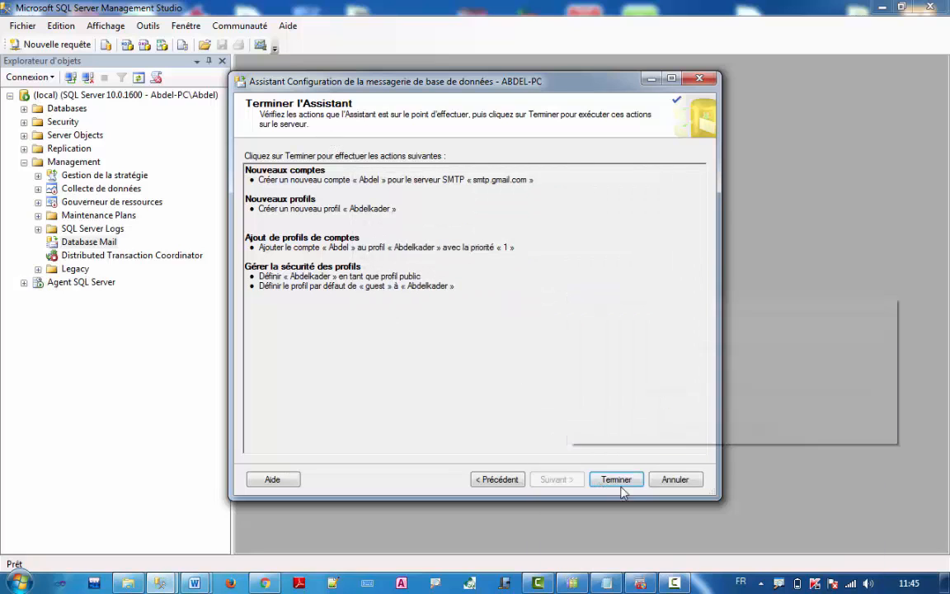
pyautogui.click(617, 481)
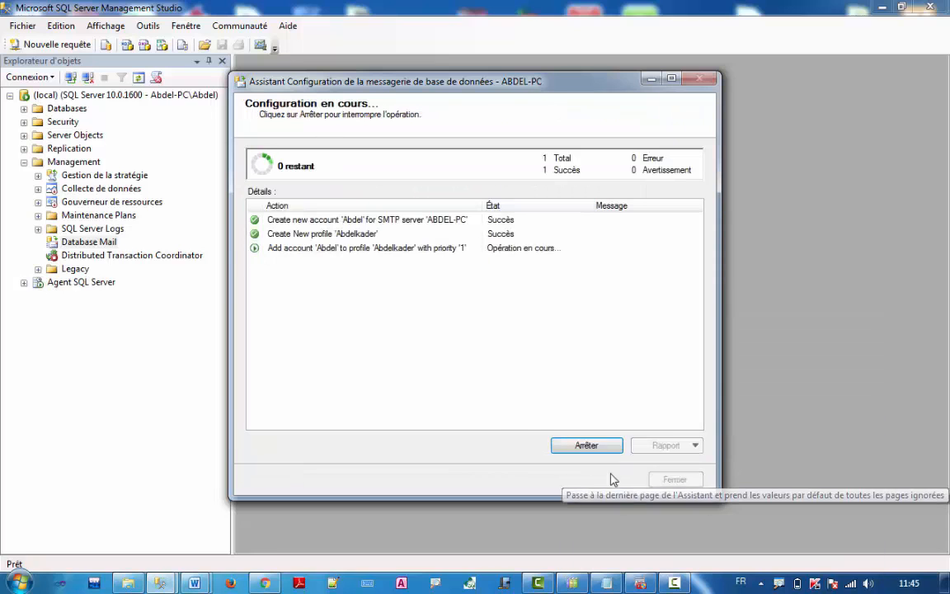